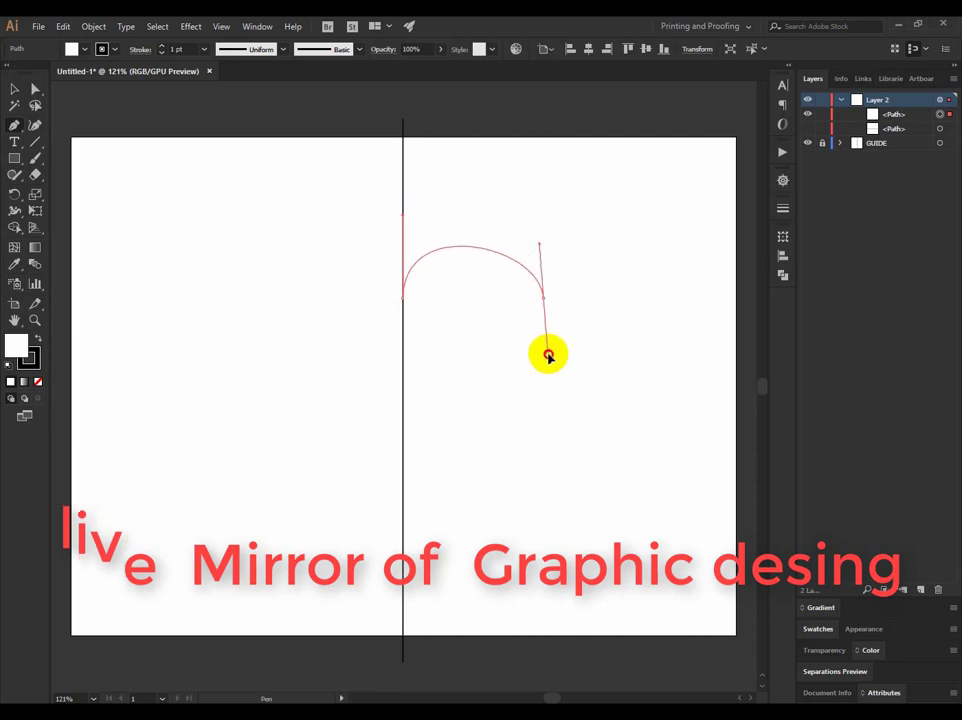
Step: Complete the right half of the heart down to the centre line, group it and fill it red
{"action": "left_click_drag", "start_coordinate": [402, 441], "coordinate": [727, 338]}
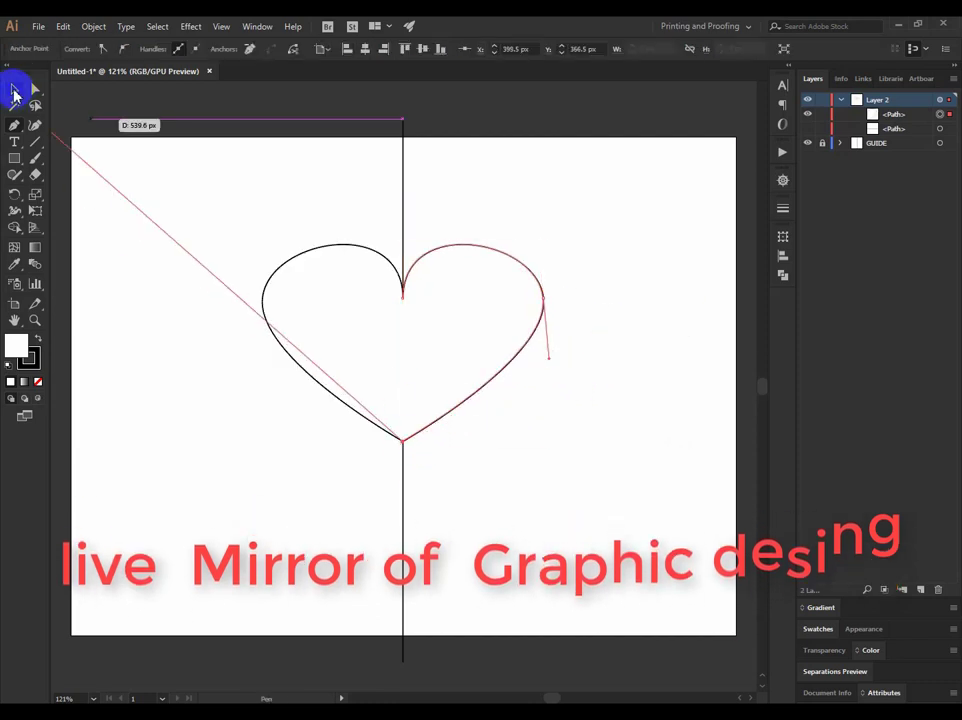
{"action": "left_click", "coordinate": [14, 90]}
{"action": "key", "text": "ctrl+g"}
{"action": "left_click", "coordinate": [86, 50]}
{"action": "left_click", "coordinate": [46, 72]}
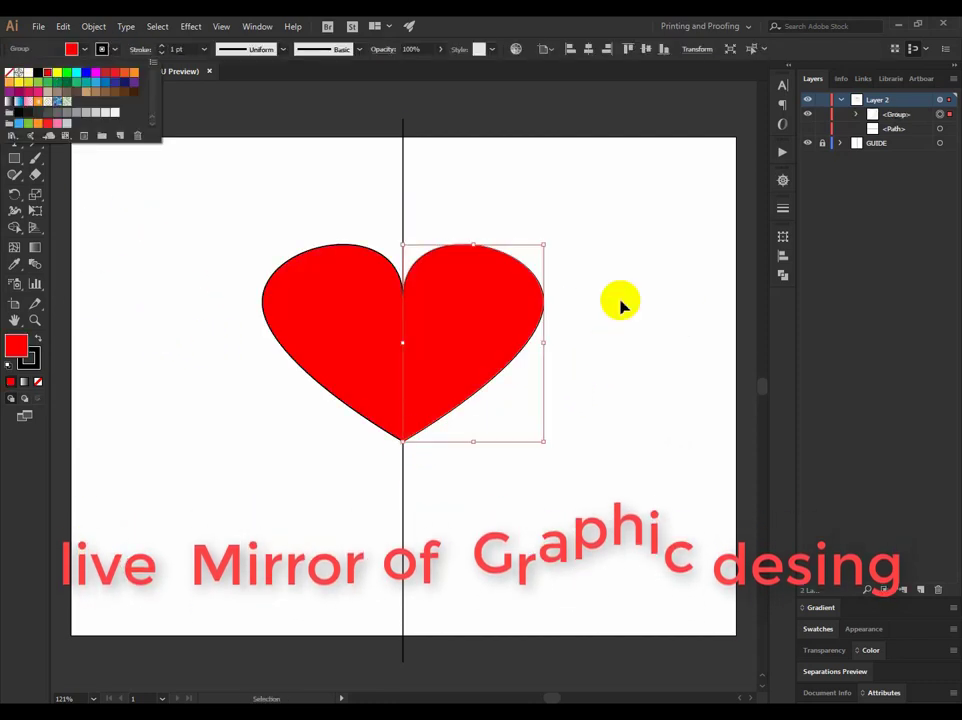
{"action": "left_click", "coordinate": [623, 305]}
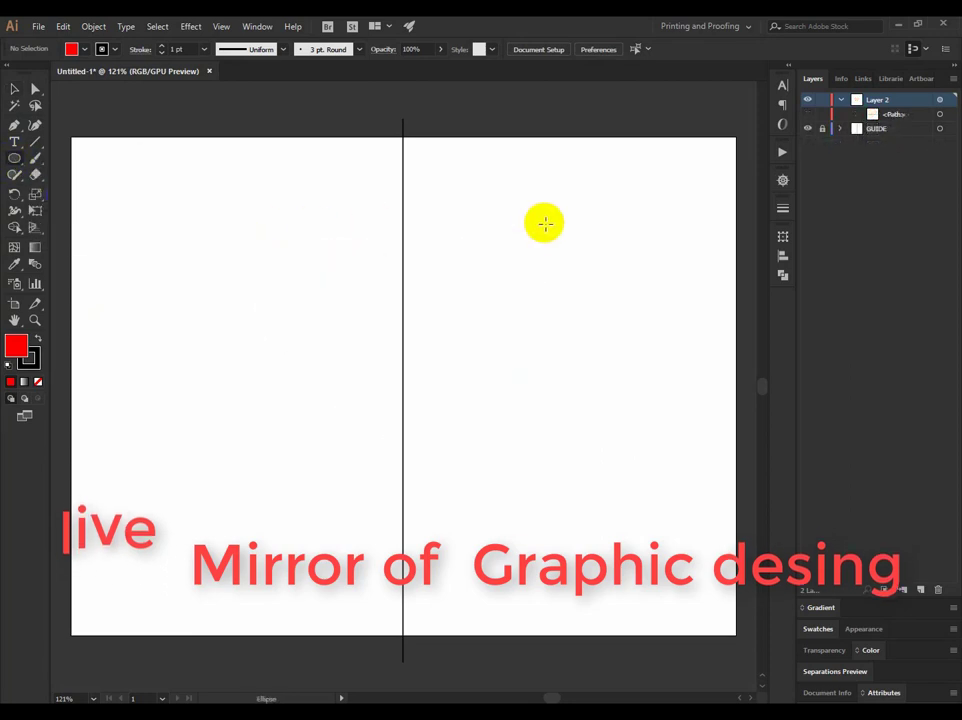
Step: Draw an unfilled ellipse about 169 by 67 px right of the centre line and convert its two ends to pointed corners
{"action": "left_click_drag", "start_coordinate": [481, 210], "coordinate": [623, 266]}
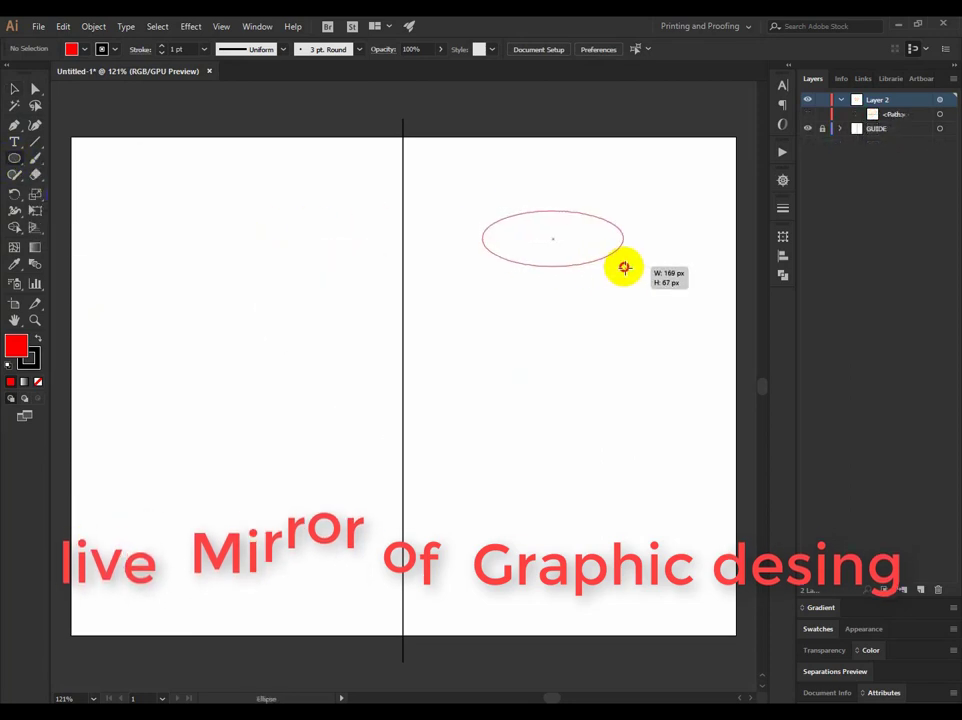
{"action": "left_click", "coordinate": [84, 49]}
{"action": "left_click", "coordinate": [13, 72]}
{"action": "left_click", "coordinate": [235, 121]}
{"action": "left_click_drag", "start_coordinate": [14, 125], "coordinate": [86, 168]}
{"action": "left_click", "coordinate": [483, 238]}
{"action": "left_click", "coordinate": [624, 238]}
Step: Draw a circle in the middle of the eye outline as the pupil and fill it black
{"action": "left_click_drag", "start_coordinate": [14, 158], "coordinate": [70, 190]}
{"action": "mouse_move", "coordinate": [554, 236]}
{"action": "left_mouse_down"}
{"action": "mouse_move", "coordinate": [572, 257]}
{"action": "mouse_move", "coordinate": [563, 243]}
{"action": "left_mouse_up"}
{"action": "left_click", "coordinate": [84, 49]}
{"action": "left_click", "coordinate": [35, 72]}
Step: Add a white highlight circle about 16 px wide inside the pupil and set the eye outline's stroke to 8 pt
{"action": "left_click", "coordinate": [15, 155]}
{"action": "scroll", "coordinate": [560, 233], "scroll_direction": "up", "scroll_amount": 3}
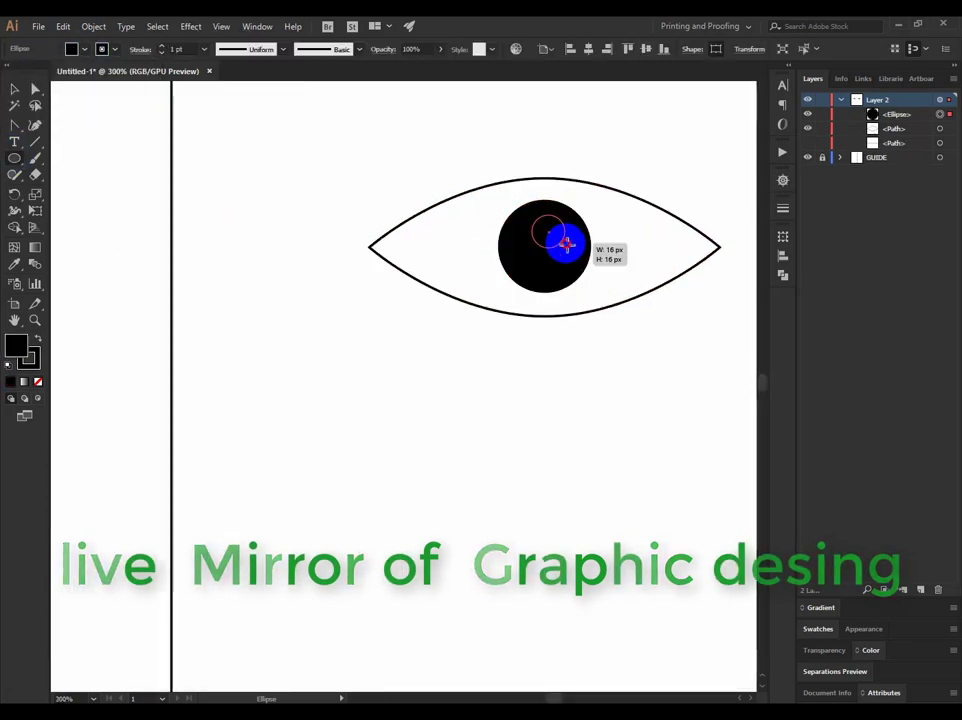
{"action": "left_click", "coordinate": [84, 49]}
{"action": "left_click", "coordinate": [17, 72]}
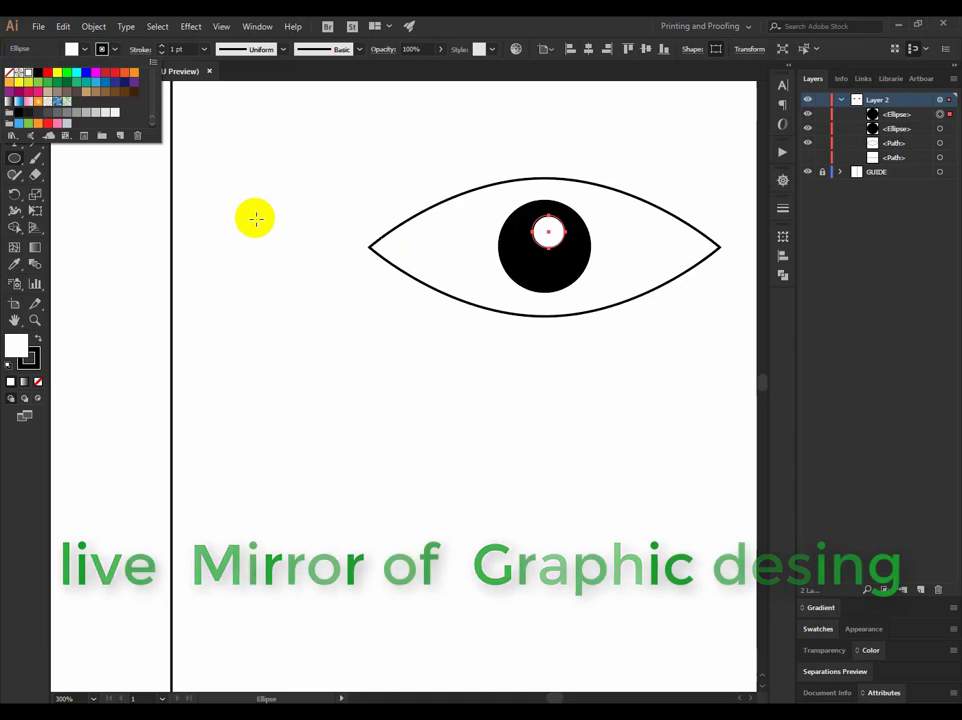
{"action": "key", "text": "Escape"}
{"action": "key", "text": "ctrl+0"}
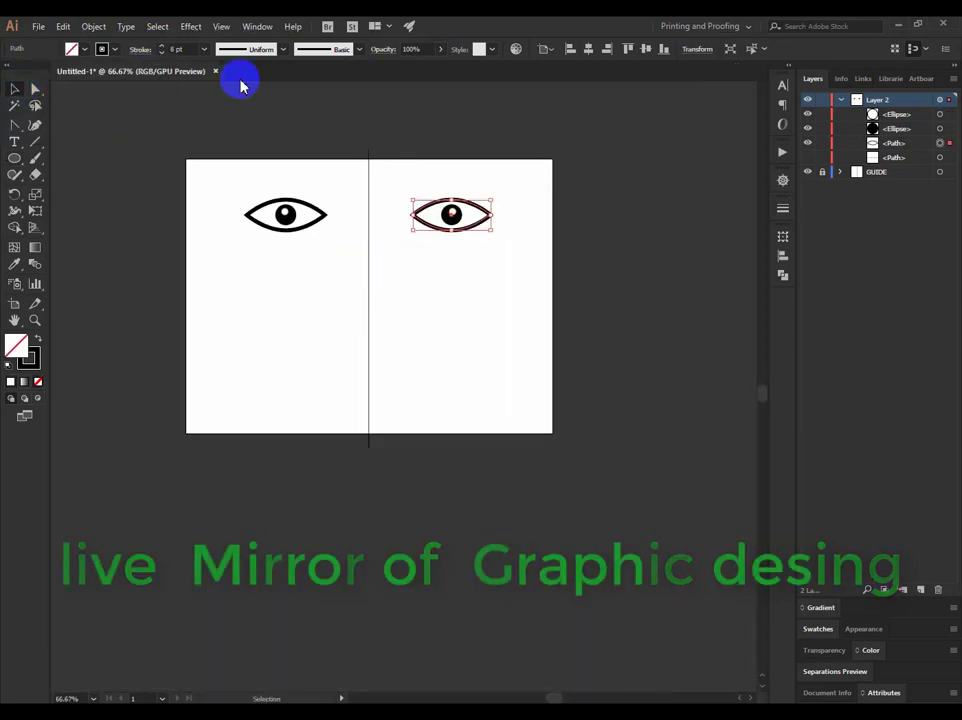
{"action": "left_click", "coordinate": [240, 85]}
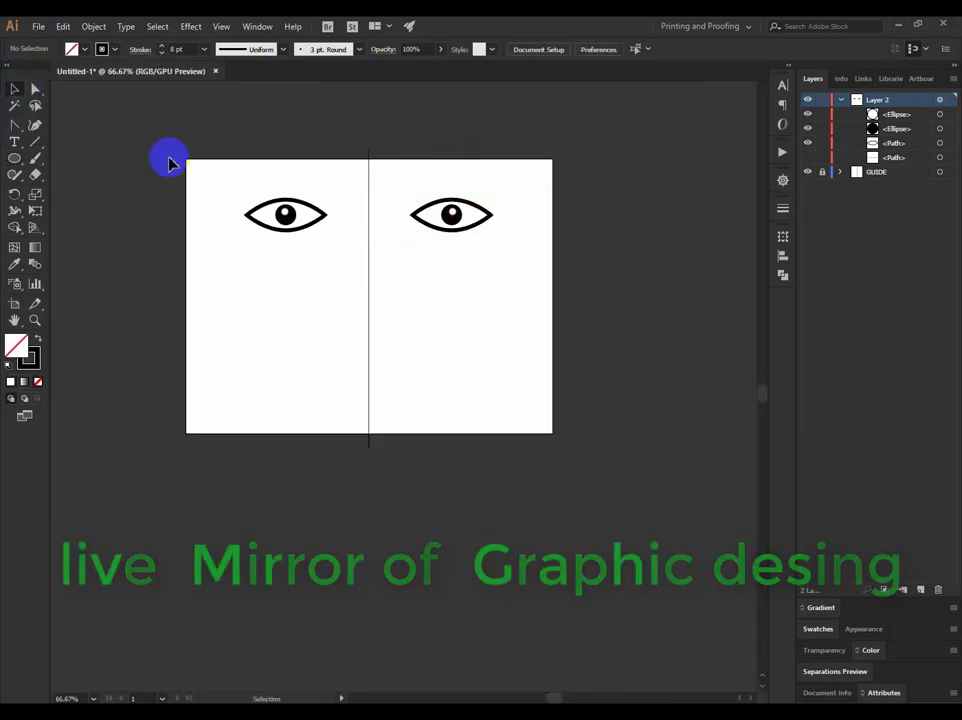
Step: Draw a closed, curved eyebrow outline above the right eye with the Pen tool
{"action": "left_click", "coordinate": [15, 125]}
{"action": "left_click", "coordinate": [406, 188]}
{"action": "mouse_move", "coordinate": [496, 207]}
{"action": "left_mouse_down"}
{"action": "mouse_move", "coordinate": [504, 219]}
{"action": "mouse_move", "coordinate": [500, 207]}
{"action": "left_mouse_up"}
{"action": "left_click_drag", "start_coordinate": [397, 181], "coordinate": [354, 231]}
{"action": "left_click", "coordinate": [15, 90]}
{"action": "left_click", "coordinate": [417, 266]}
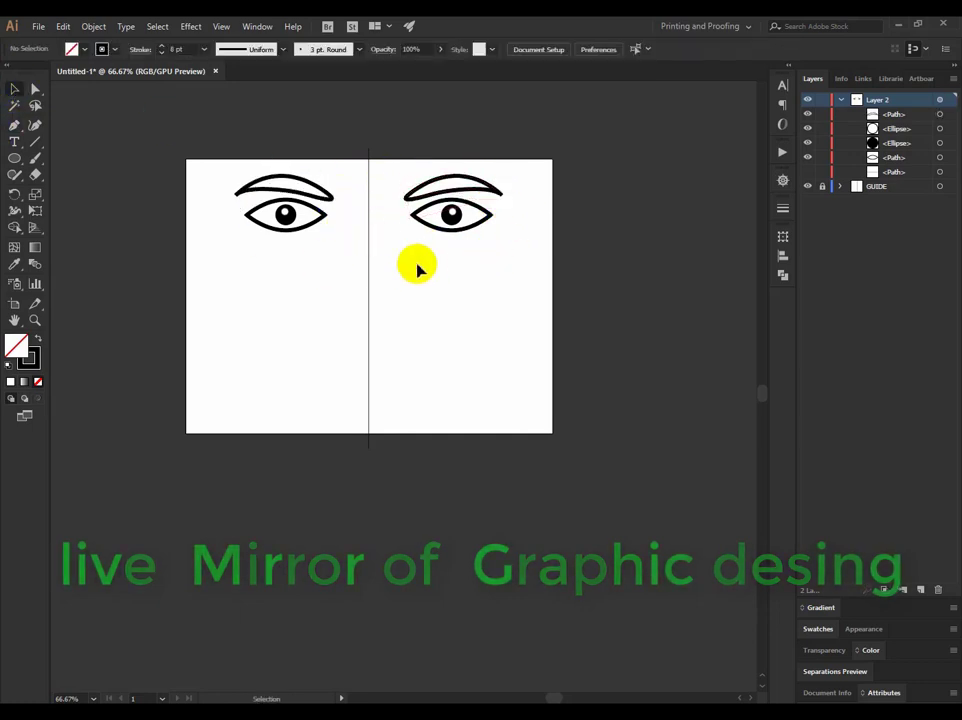
Step: Fill the eyebrow shape with black and deselect it
{"action": "left_click", "coordinate": [393, 200]}
{"action": "left_click", "coordinate": [79, 47]}
{"action": "left_click", "coordinate": [38, 72]}
{"action": "left_click", "coordinate": [325, 128]}
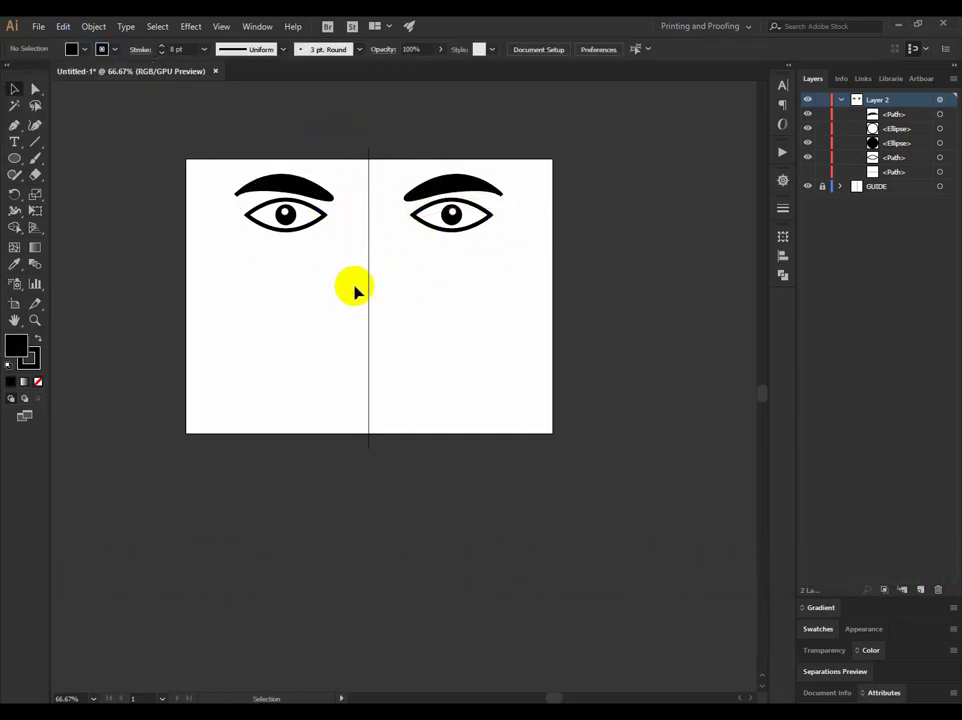
Step: Draw the curved nose outline with the Pen tool, starting on the centre line between the eyes
{"action": "left_click", "coordinate": [15, 125]}
{"action": "left_click", "coordinate": [369, 228]}
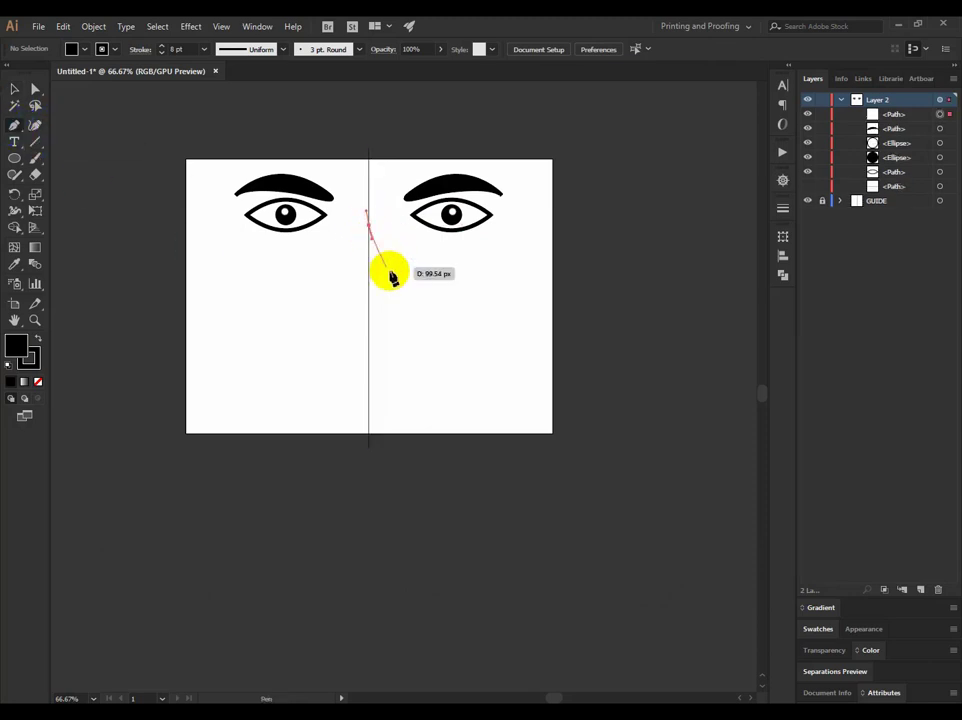
{"action": "left_click", "coordinate": [339, 287]}
{"action": "left_click", "coordinate": [369, 228]}
{"action": "mouse_move", "coordinate": [399, 287]}
{"action": "left_mouse_down"}
{"action": "mouse_move", "coordinate": [371, 347]}
{"action": "mouse_move", "coordinate": [371, 333]}
{"action": "left_mouse_up"}
{"action": "left_click", "coordinate": [498, 316]}
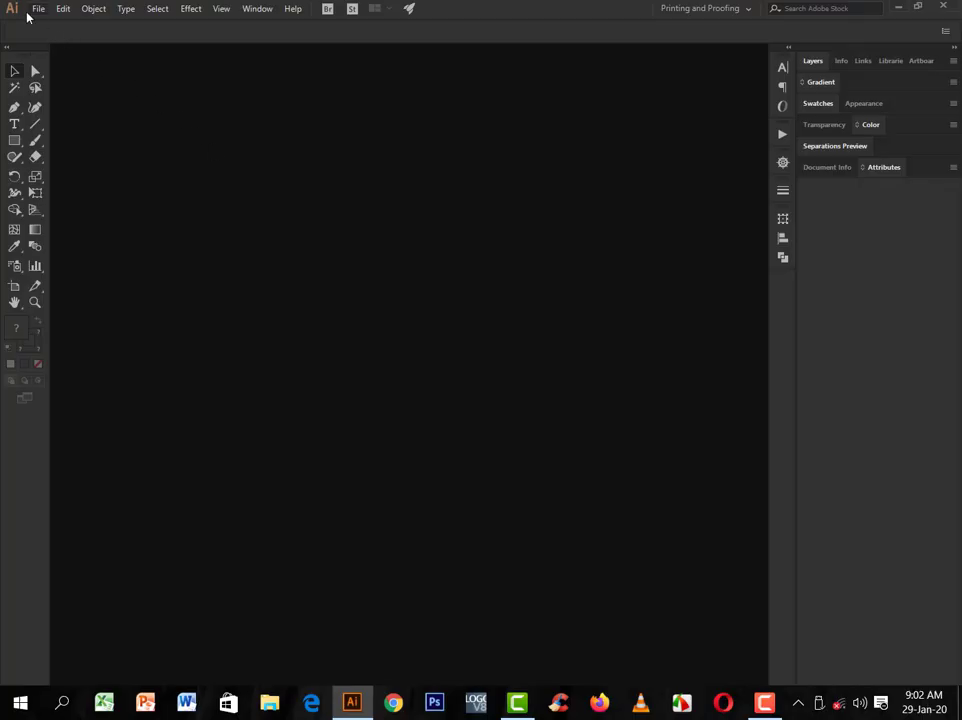
Step: Create a new 800 x 600 px landscape document in RGB Color
{"action": "left_click", "coordinate": [37, 10]}
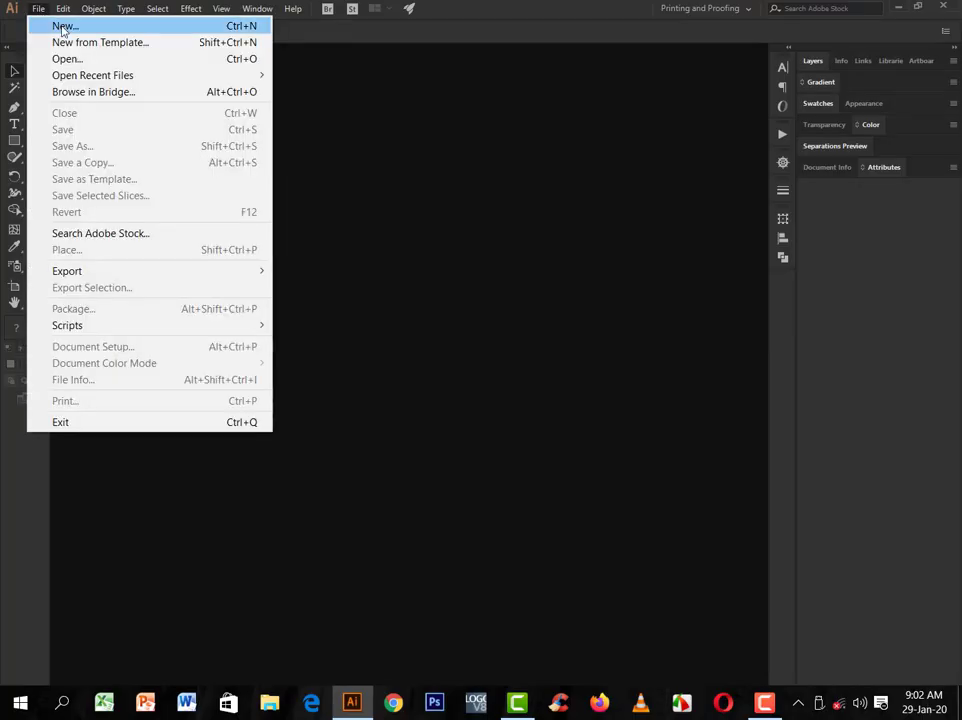
{"action": "left_click", "coordinate": [64, 28]}
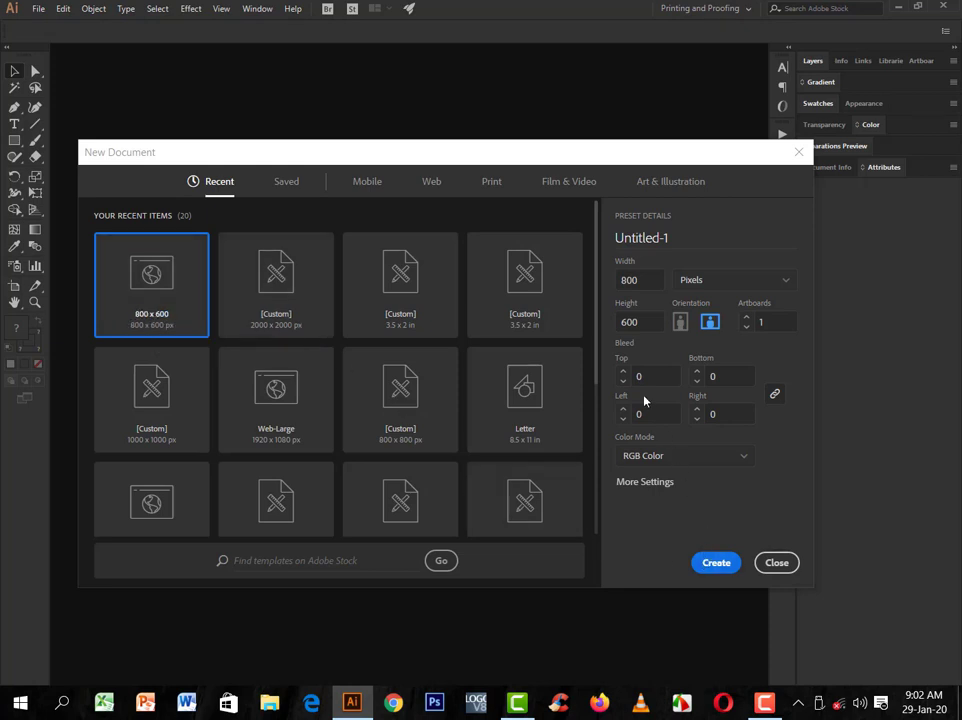
{"action": "left_click", "coordinate": [717, 564]}
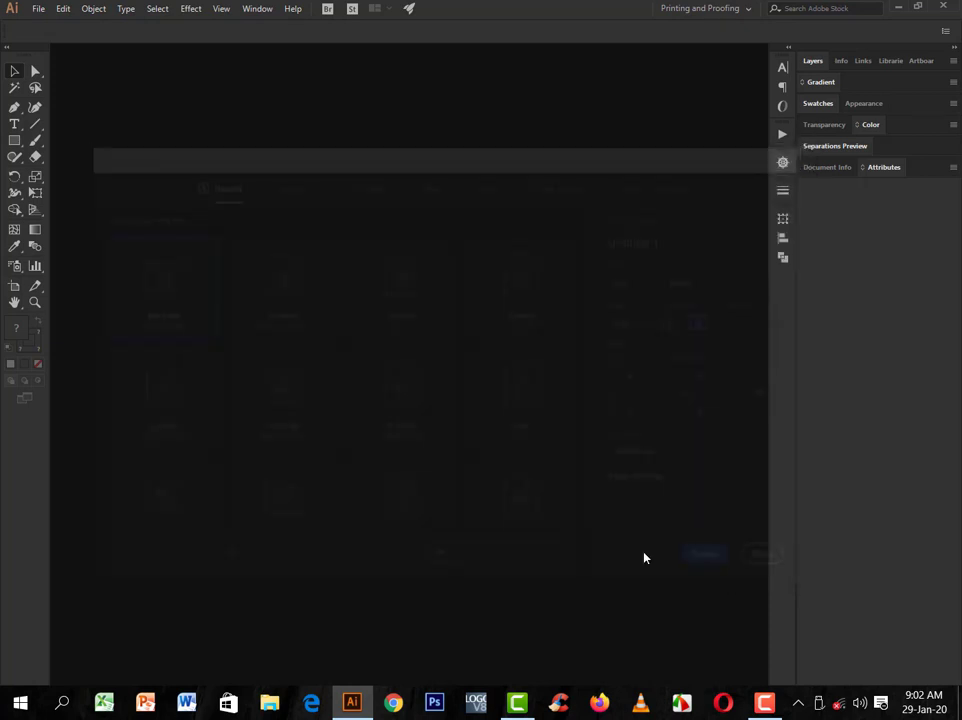
Step: Draw a straight vertical line through the artboard's centre with the Pen tool, extending past the upper and lower edges
{"action": "left_click", "coordinate": [14, 108]}
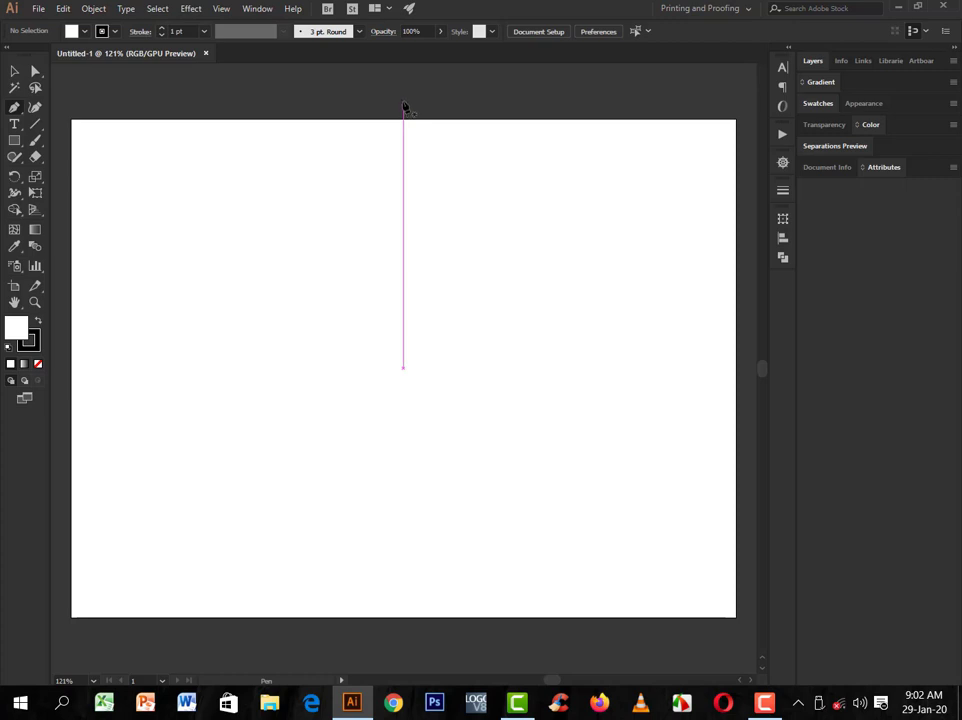
{"action": "left_click", "coordinate": [402, 101]}
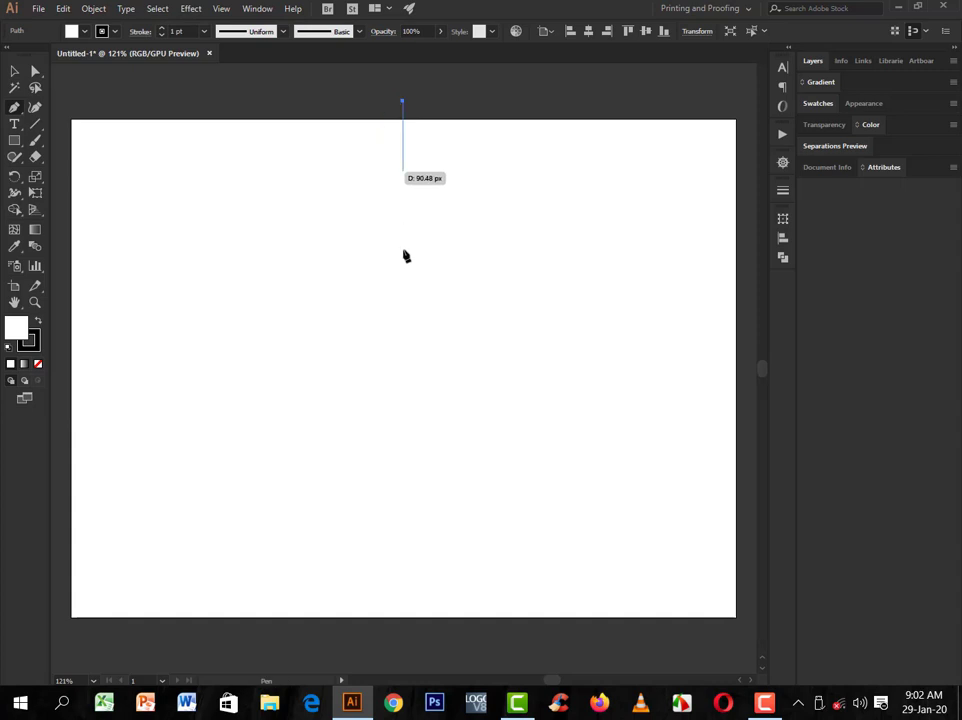
{"action": "left_click", "coordinate": [402, 643]}
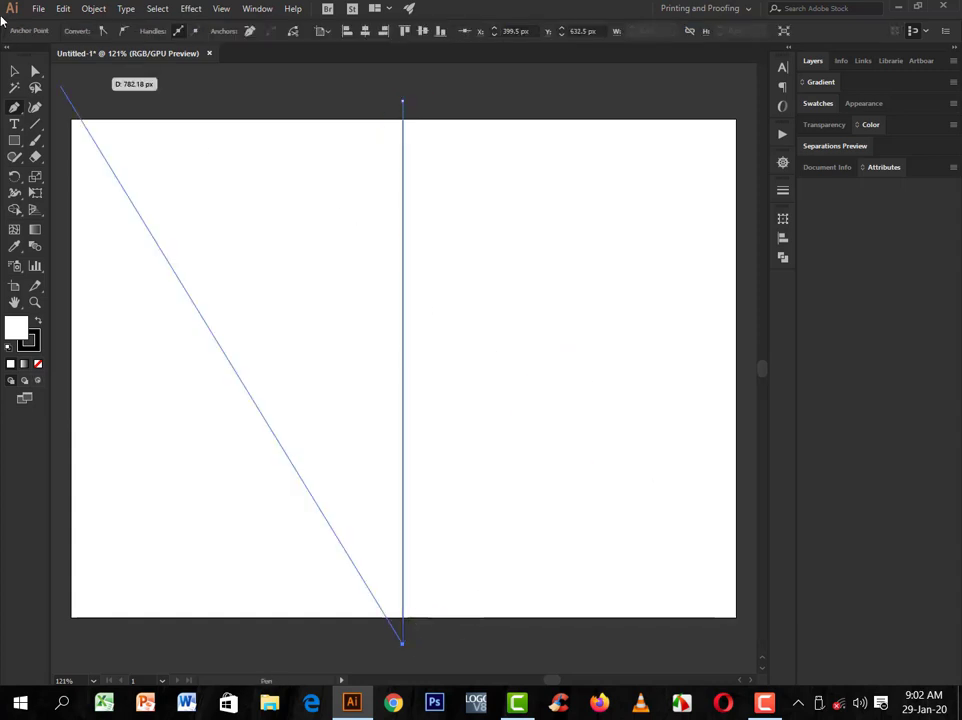
{"action": "left_click", "coordinate": [15, 69]}
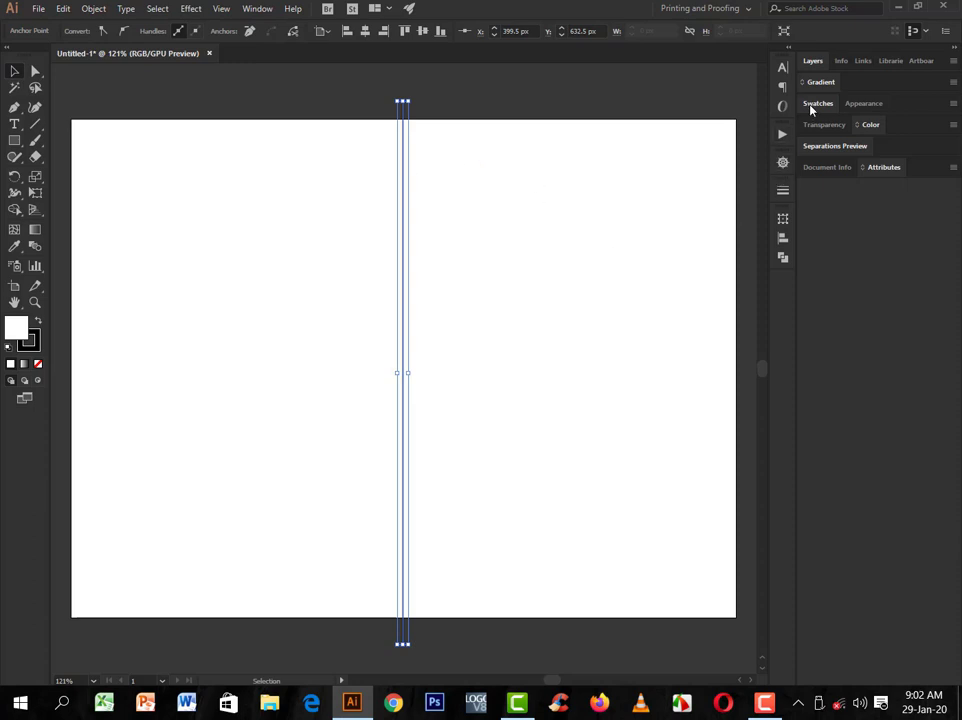
Step: Rename the layer holding the vertical line to GUIDE and lock it
{"action": "left_click", "coordinate": [814, 63]}
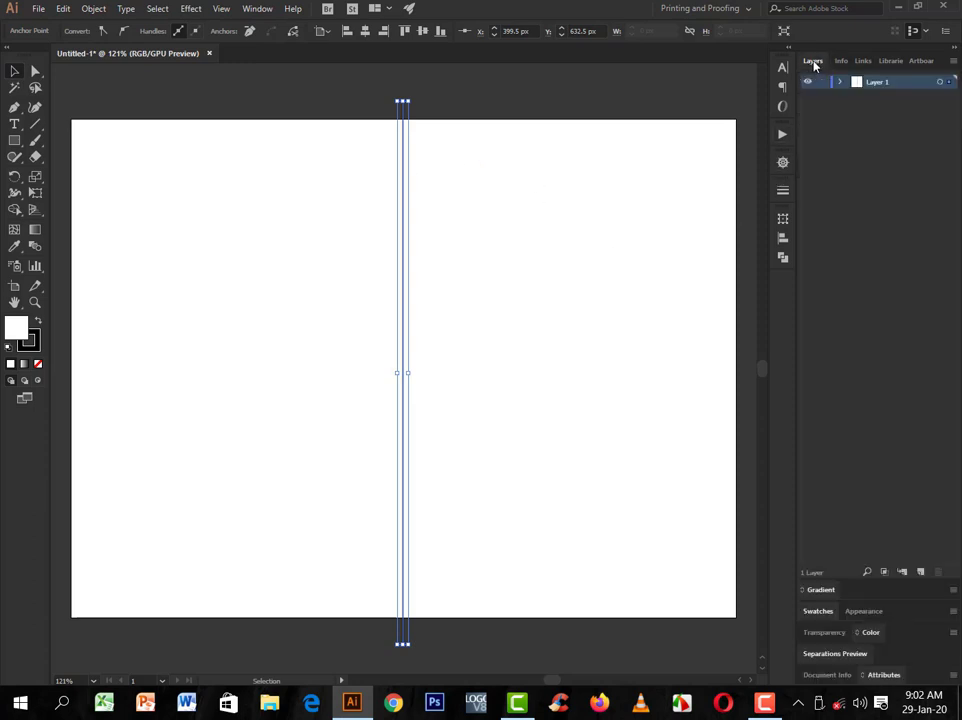
{"action": "double_click", "coordinate": [901, 86]}
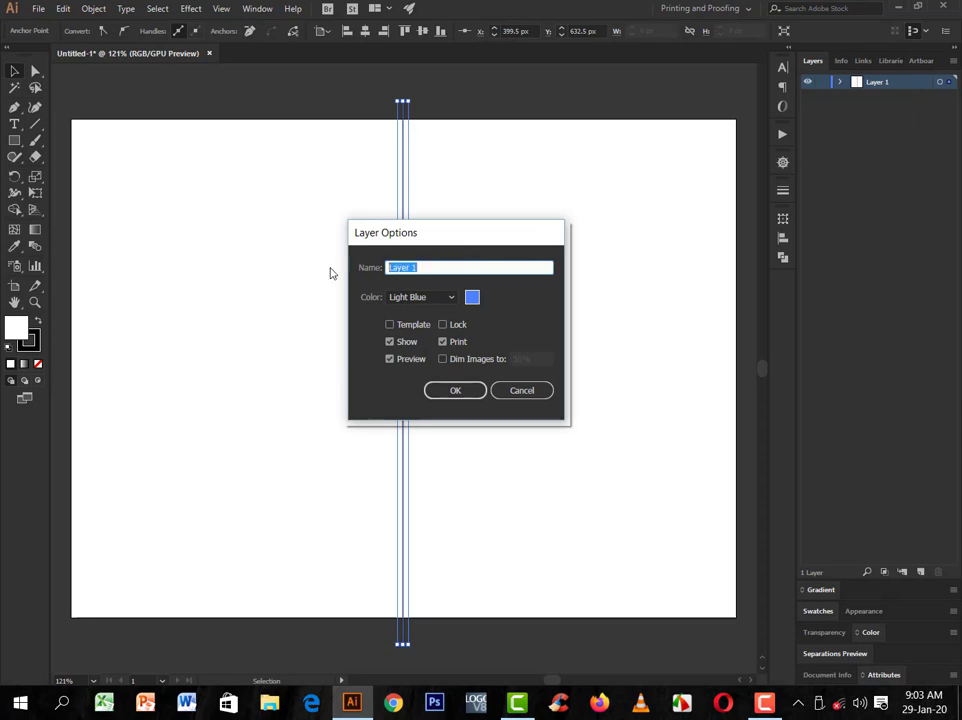
{"action": "type", "text": "GUIDE"}
{"action": "left_click", "coordinate": [454, 390]}
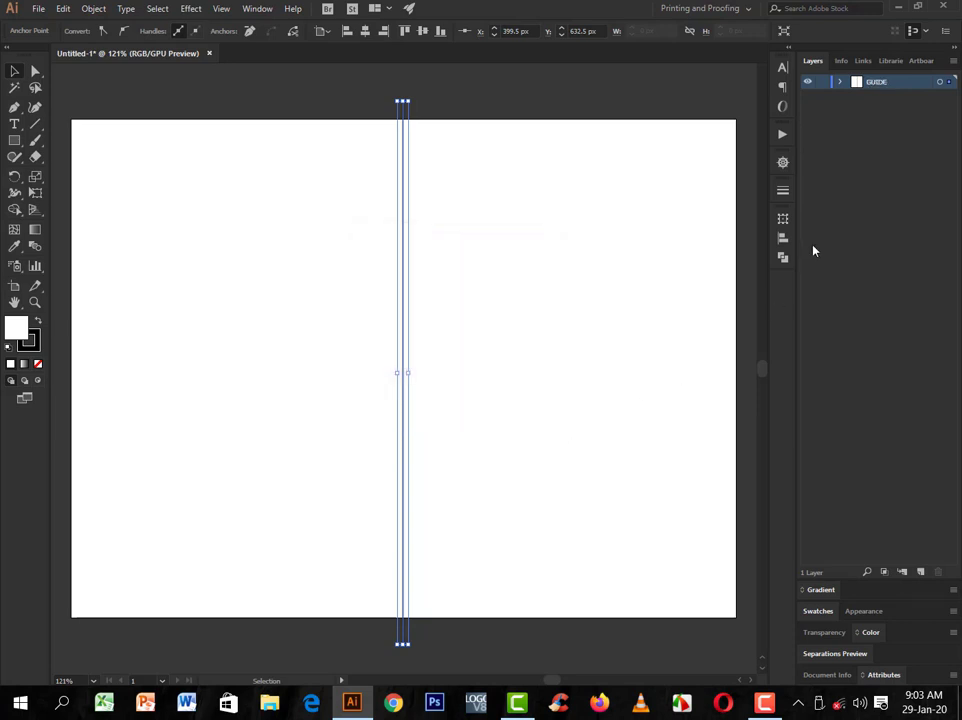
{"action": "left_click", "coordinate": [822, 82]}
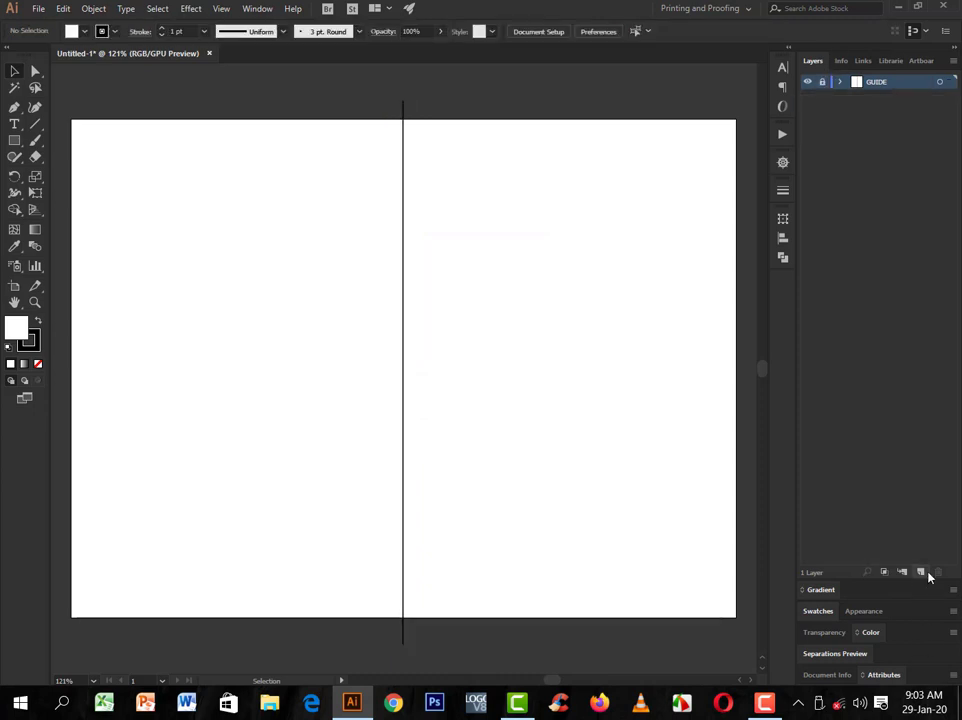
Step: Add a new layer and draw a straight horizontal line on it across the artboard's middle, extending past both side edges
{"action": "left_click", "coordinate": [920, 572]}
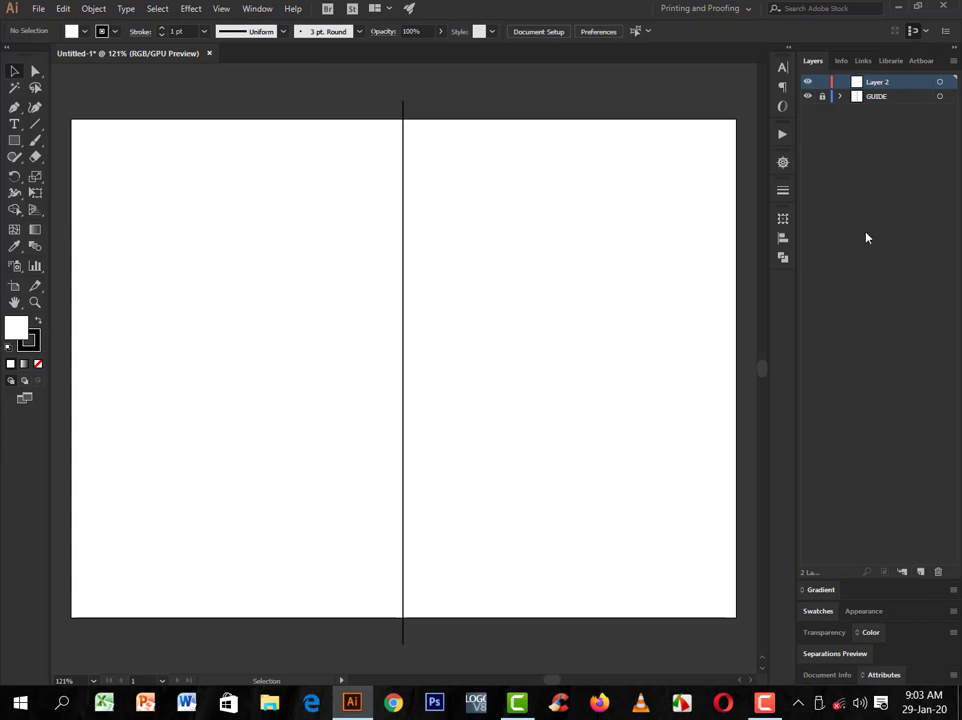
{"action": "left_click", "coordinate": [13, 110]}
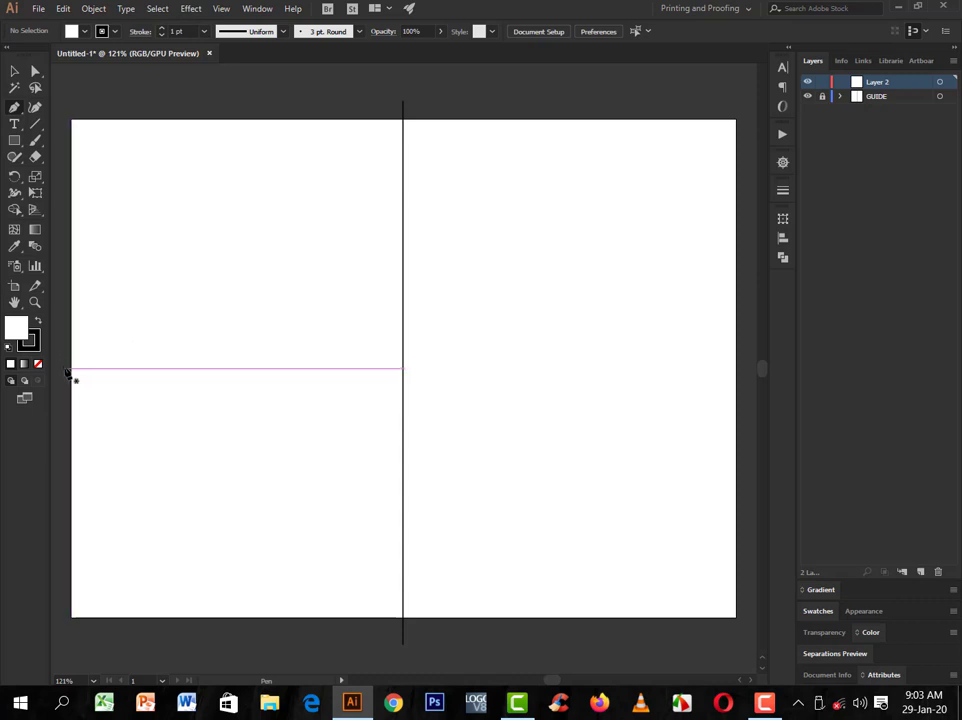
{"action": "left_click", "coordinate": [65, 369]}
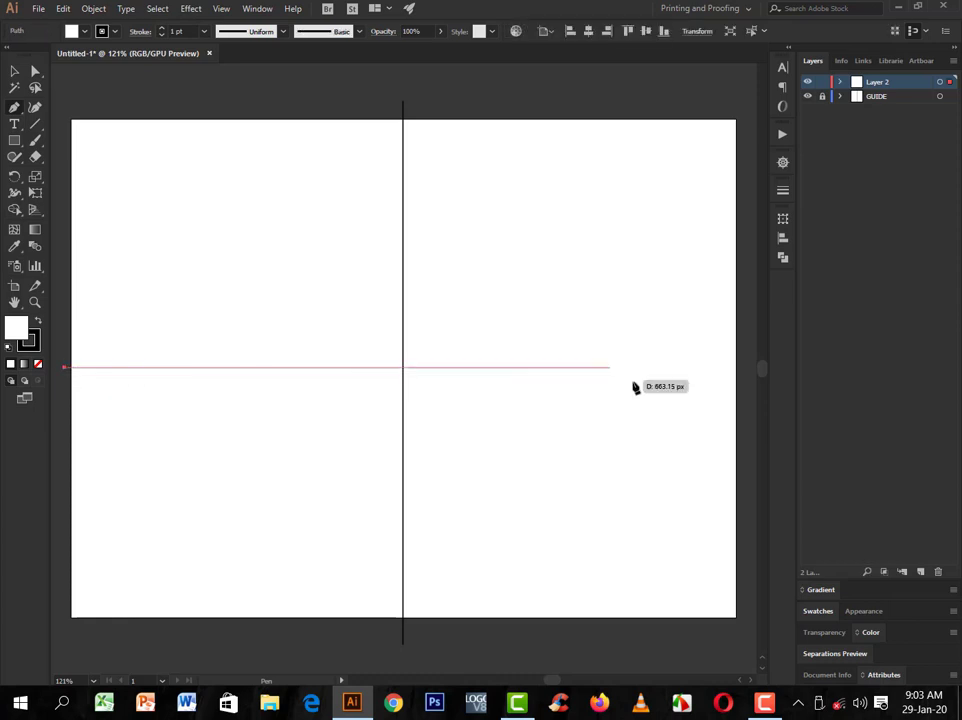
{"action": "left_click", "coordinate": [746, 367]}
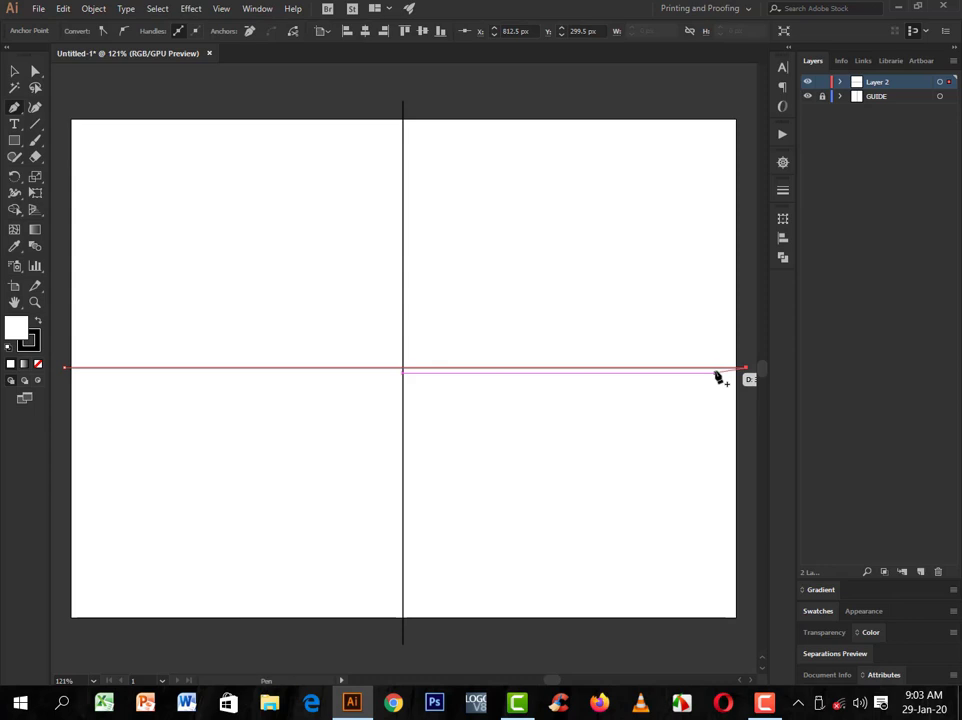
{"action": "key", "text": "v"}
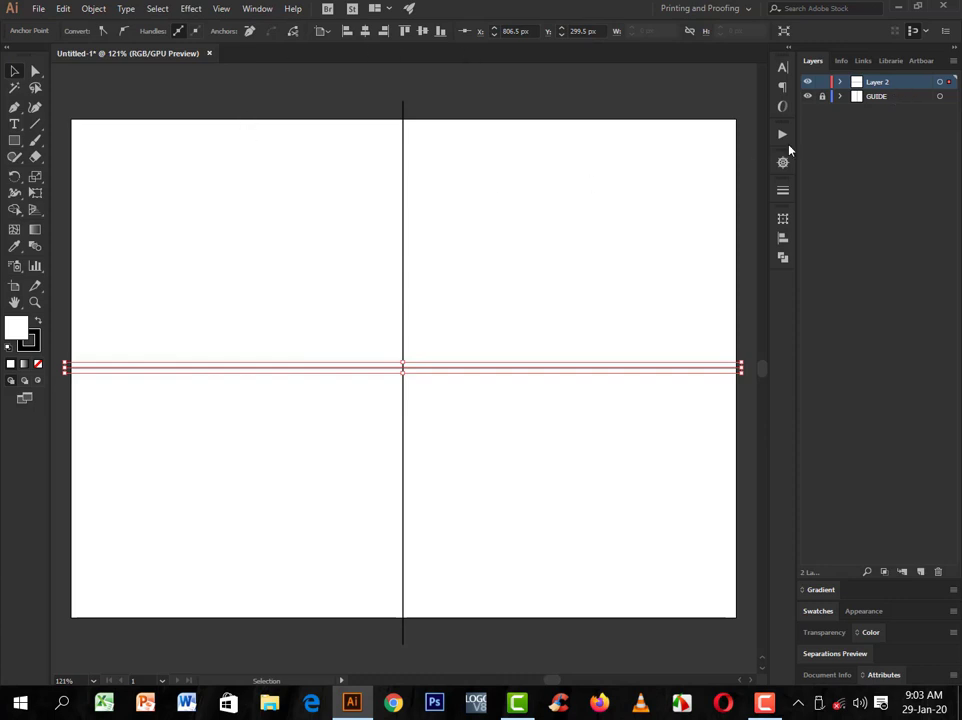
Step: Target all of Layer 2 and apply a Transform effect with Reflect X and 1 copy
{"action": "left_click", "coordinate": [941, 84]}
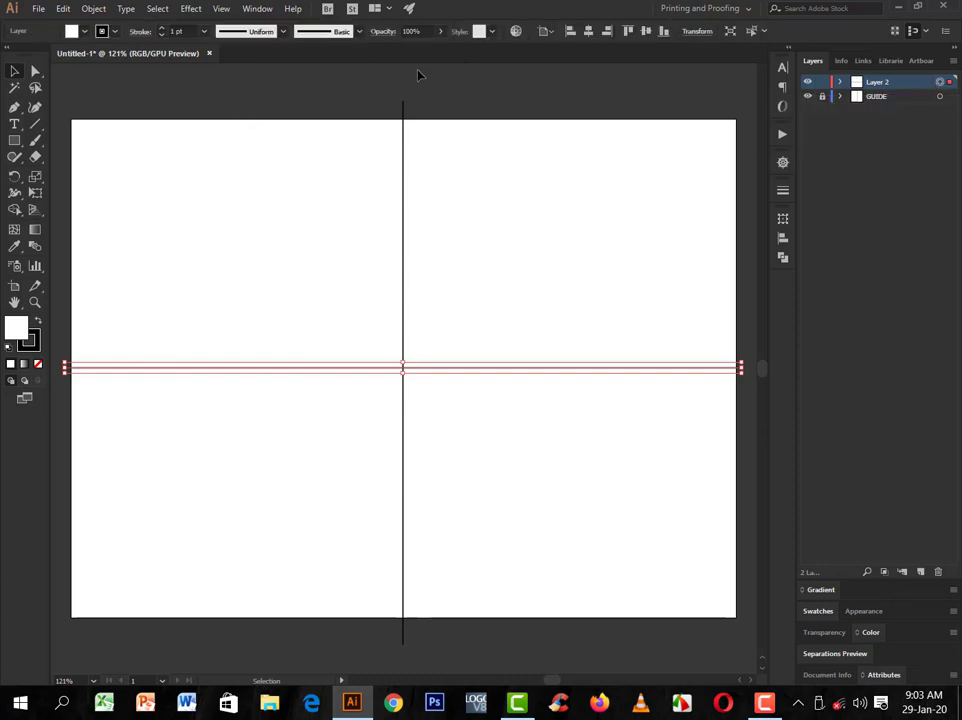
{"action": "left_click", "coordinate": [193, 9]}
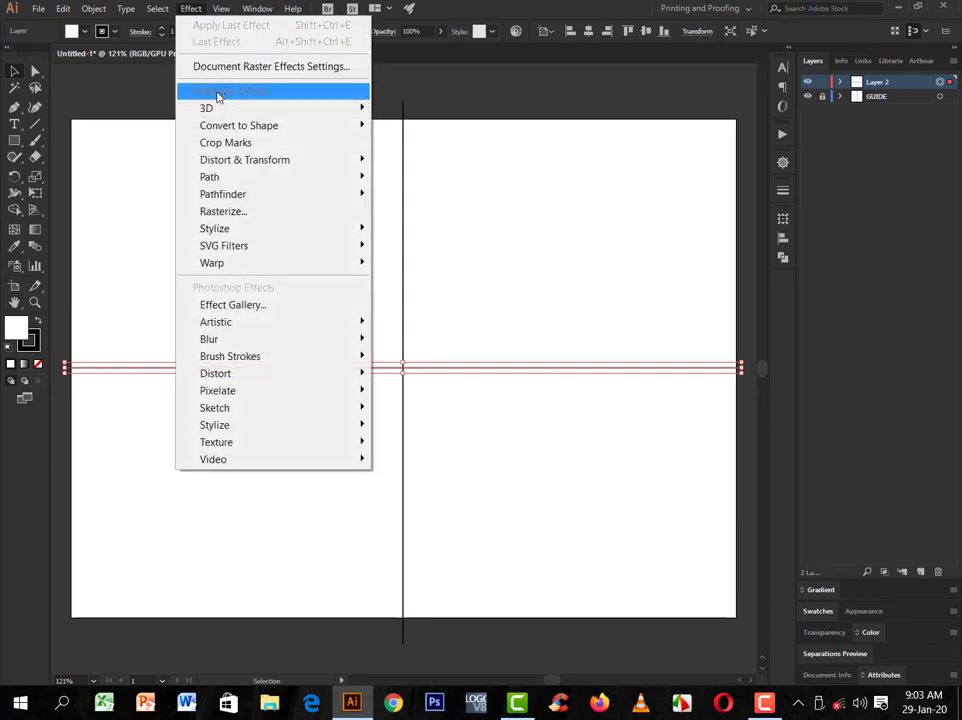
{"action": "mouse_move", "coordinate": [251, 161]}
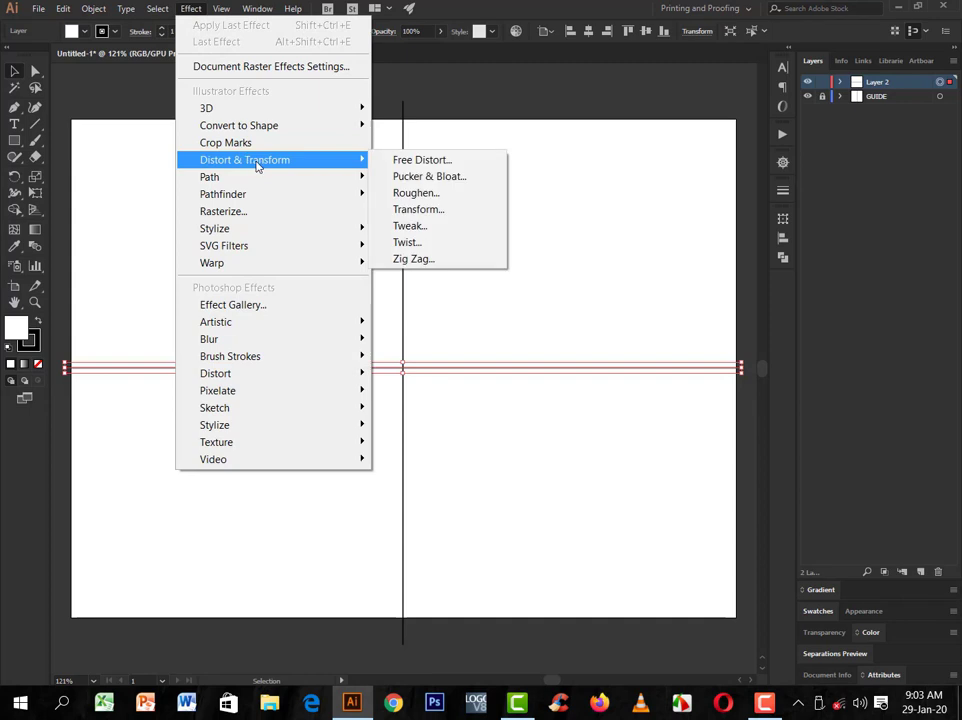
{"action": "left_click", "coordinate": [441, 212]}
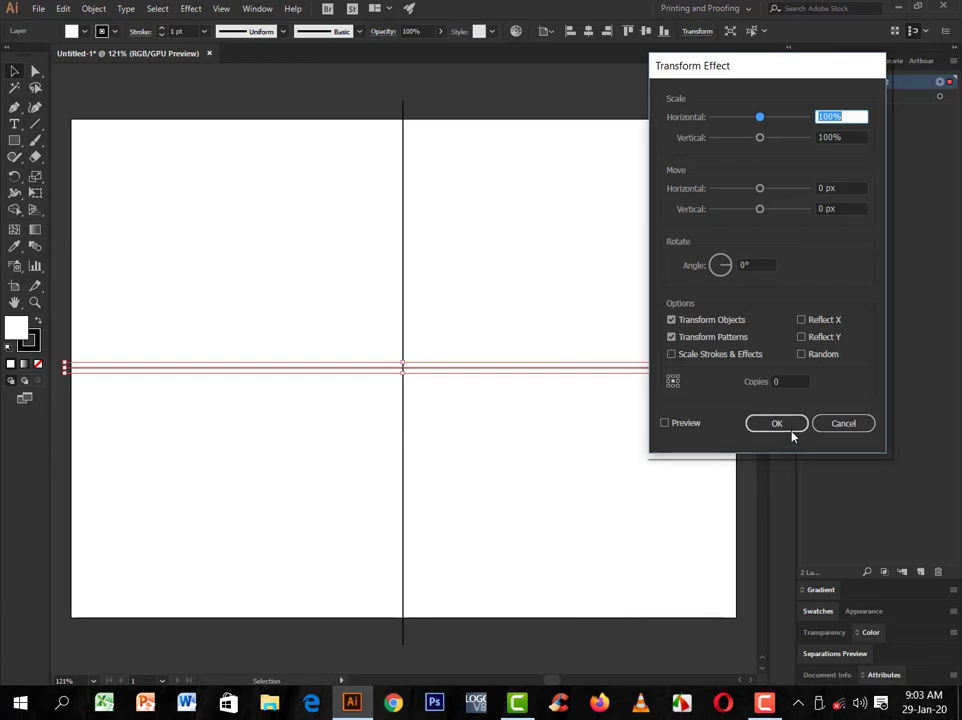
{"action": "left_click", "coordinate": [801, 320]}
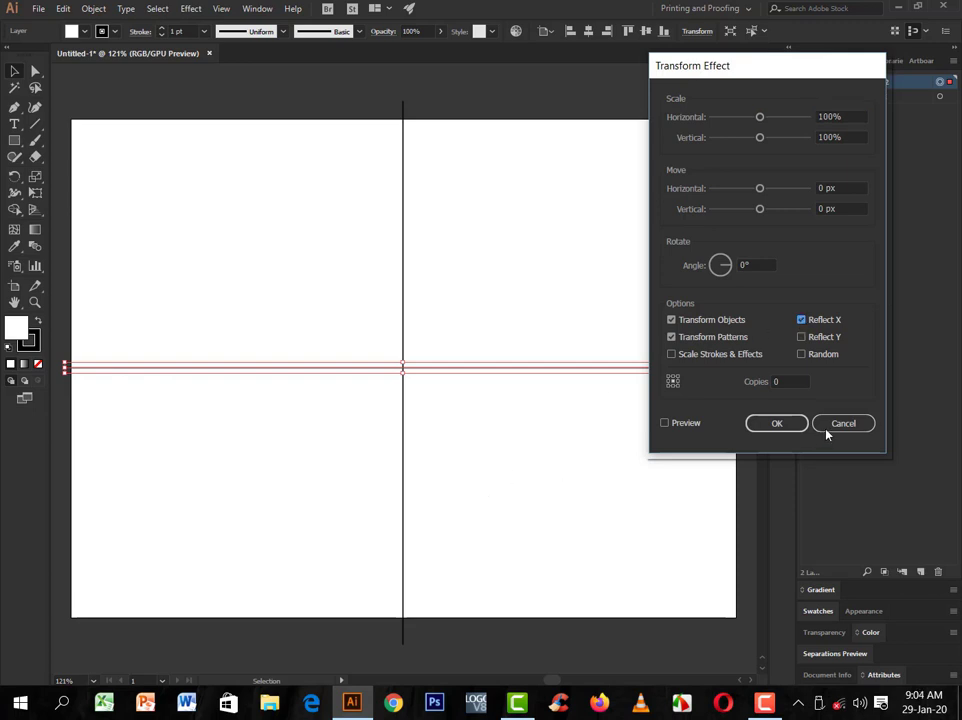
{"action": "left_click", "coordinate": [792, 384]}
{"action": "type", "text": "1"}
{"action": "left_click", "coordinate": [760, 423]}
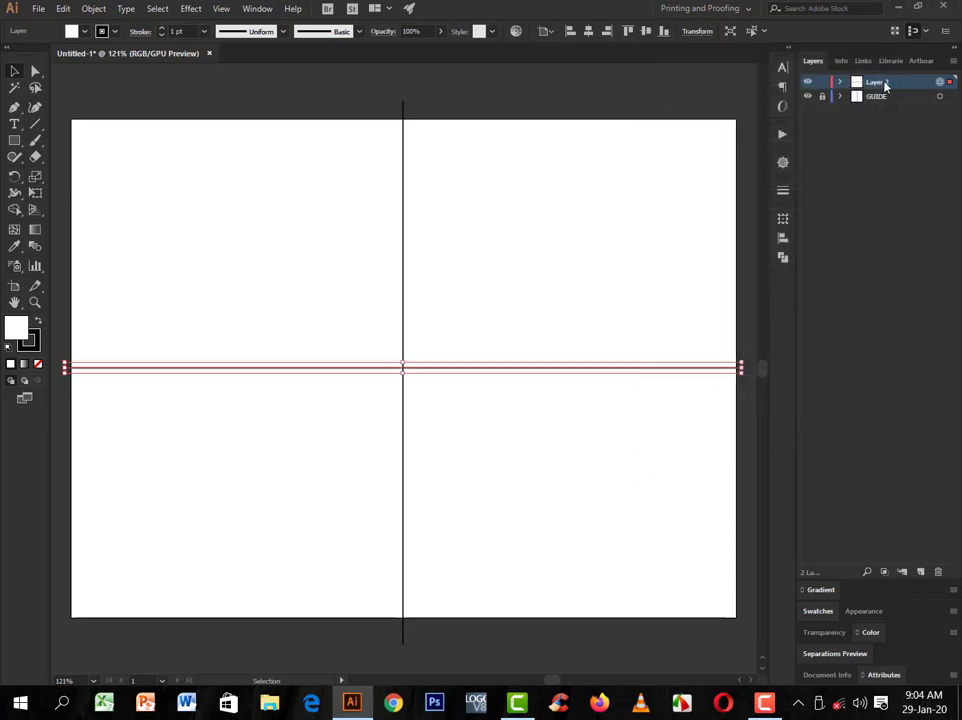
Step: Hide the horizontal path in Layer 2 and draw three separate rectangles one above another on the right of the centre line
{"action": "left_click", "coordinate": [841, 82]}
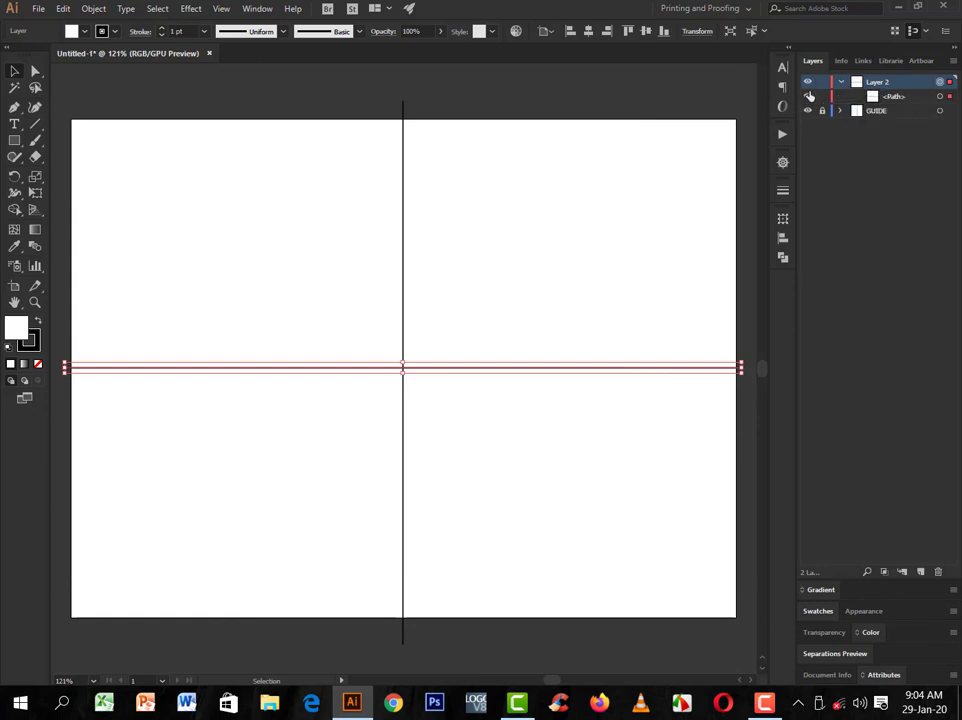
{"action": "left_click", "coordinate": [808, 96]}
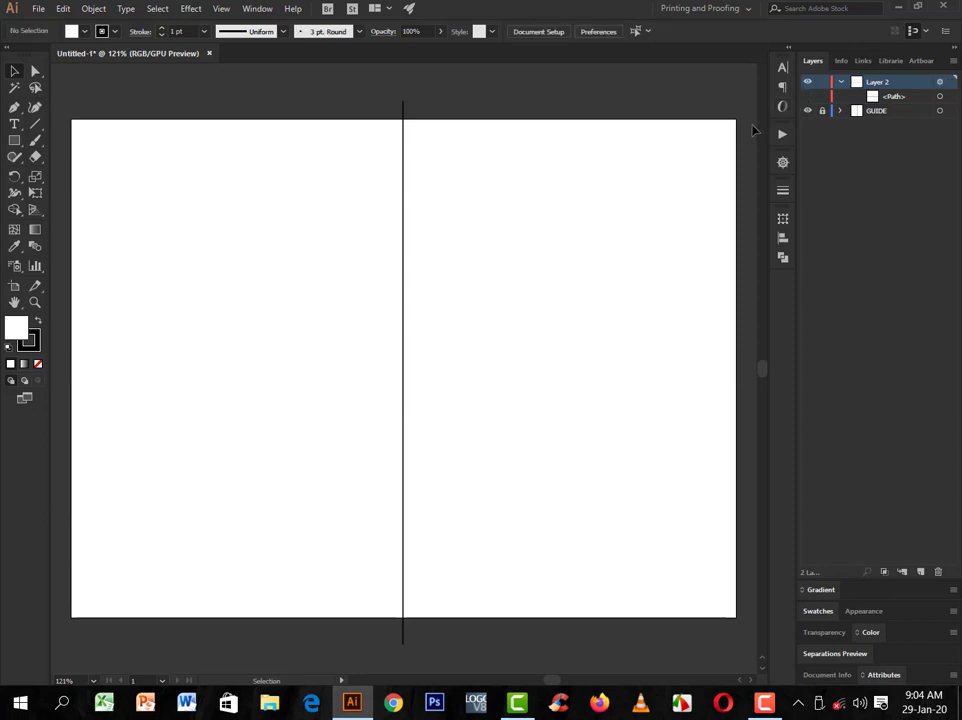
{"action": "left_click", "coordinate": [14, 141]}
{"action": "left_click_drag", "start_coordinate": [491, 245], "coordinate": [612, 381]}
{"action": "left_click_drag", "start_coordinate": [479, 427], "coordinate": [614, 549]}
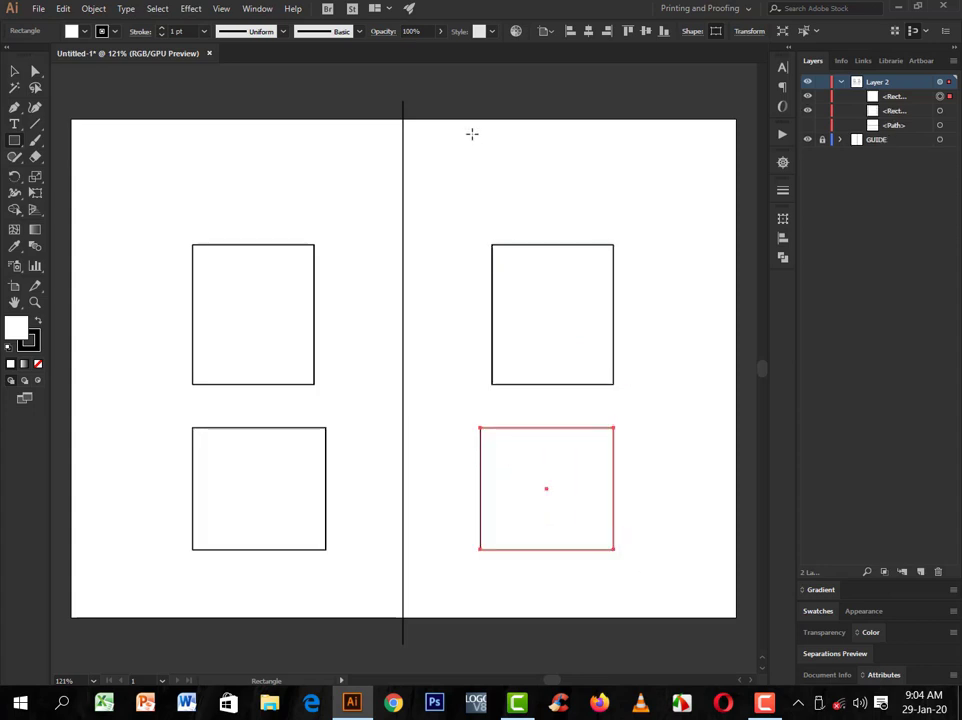
{"action": "left_click_drag", "start_coordinate": [472, 133], "coordinate": [590, 212]}
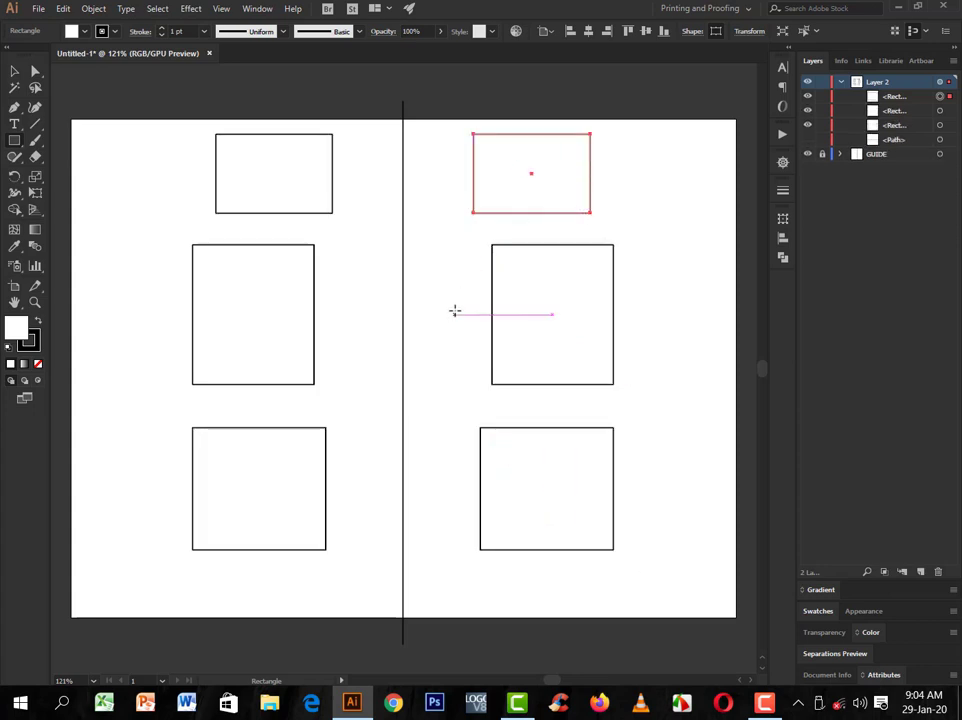